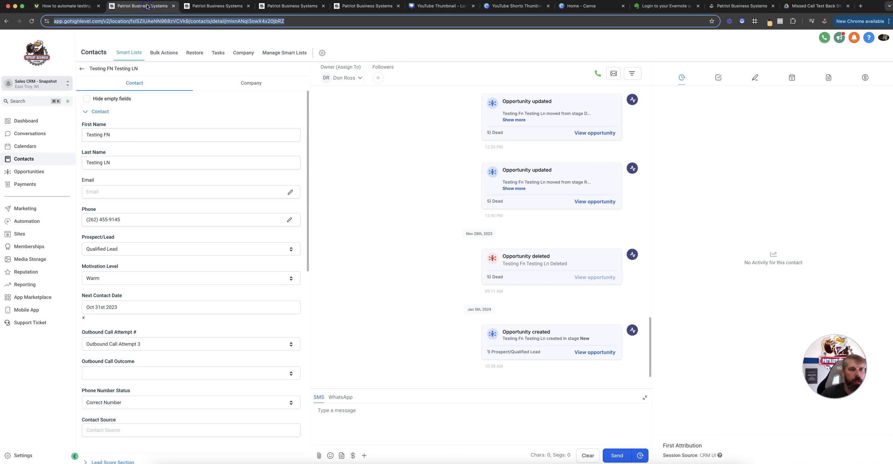
# Step: Switch from the Canva thumbnail design to the test contact's record in GoHighLevel
pyautogui.click(165, 6)
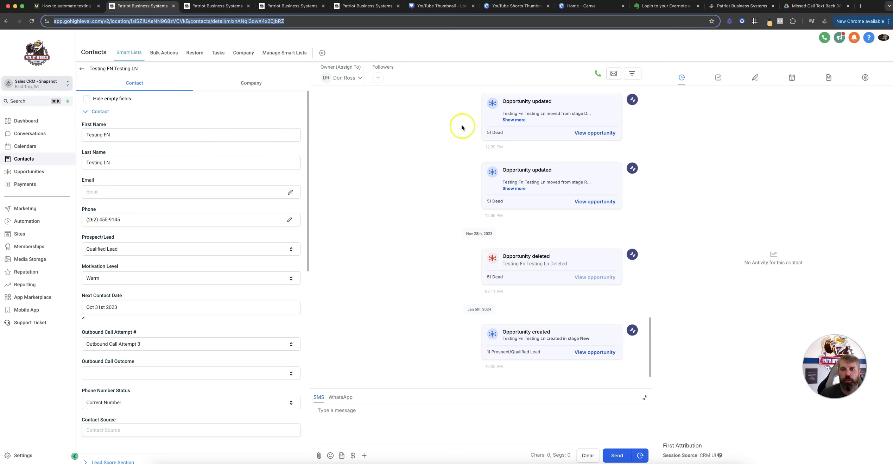
pyautogui.click(598, 76)
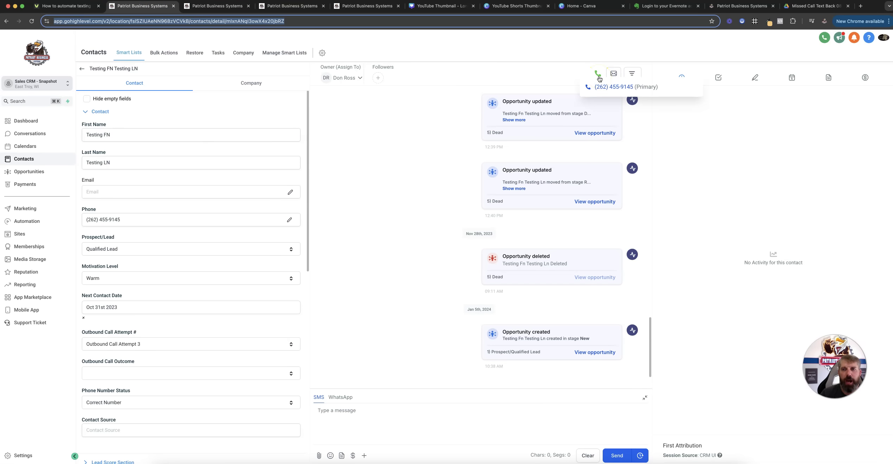
pyautogui.click(533, 68)
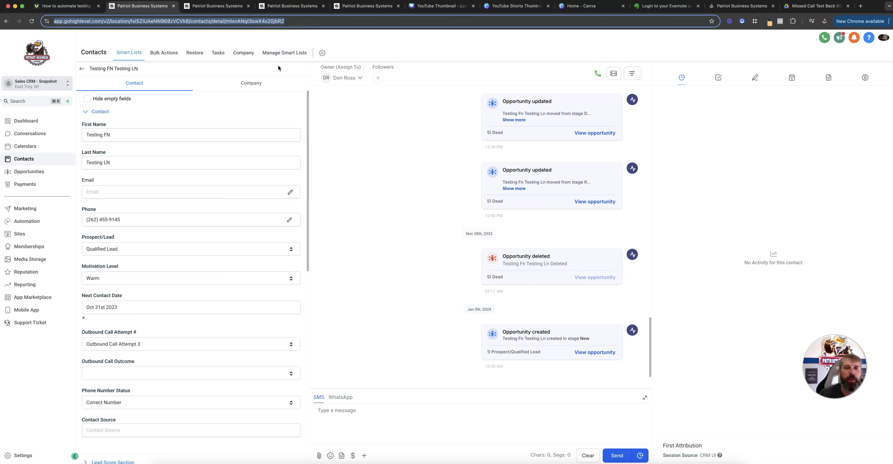
pyautogui.click(602, 77)
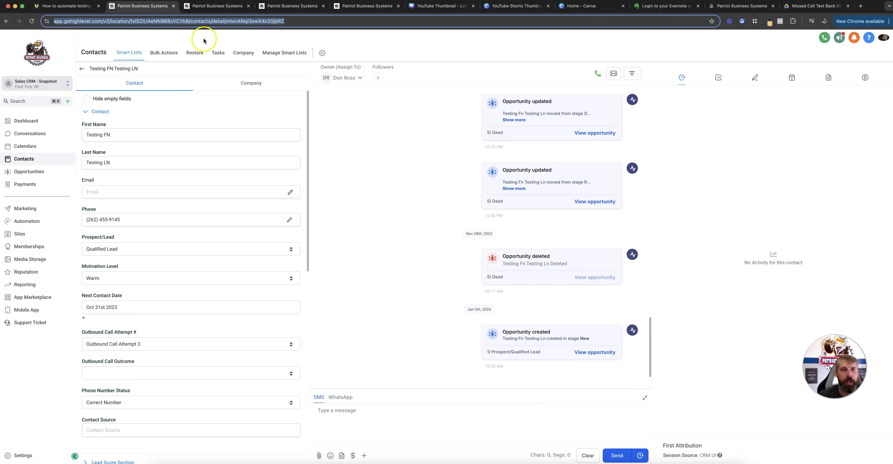
pyautogui.click(229, 12)
# Step: Start buying a new phone number from the phone settings, keeping the country as United States
pyautogui.click(149, 6)
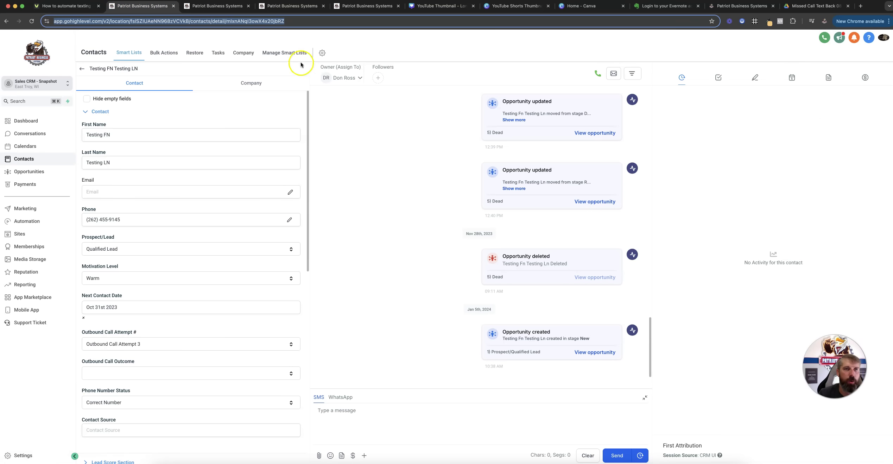
pyautogui.click(214, 6)
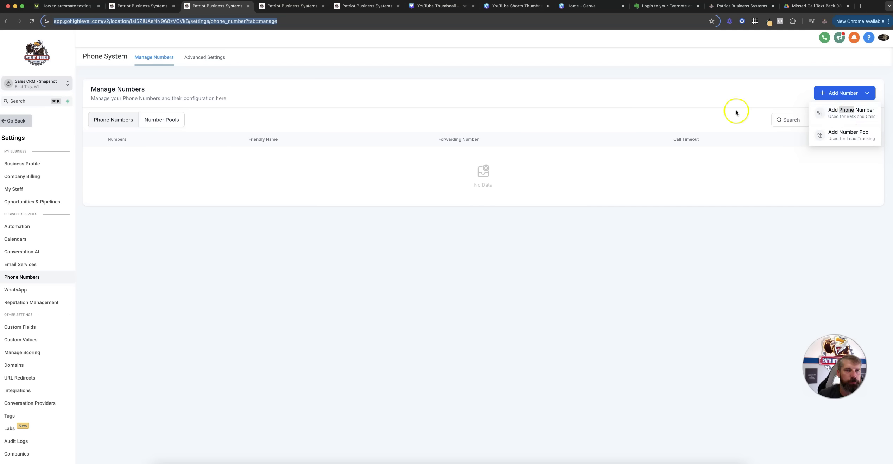
pyautogui.click(286, 12)
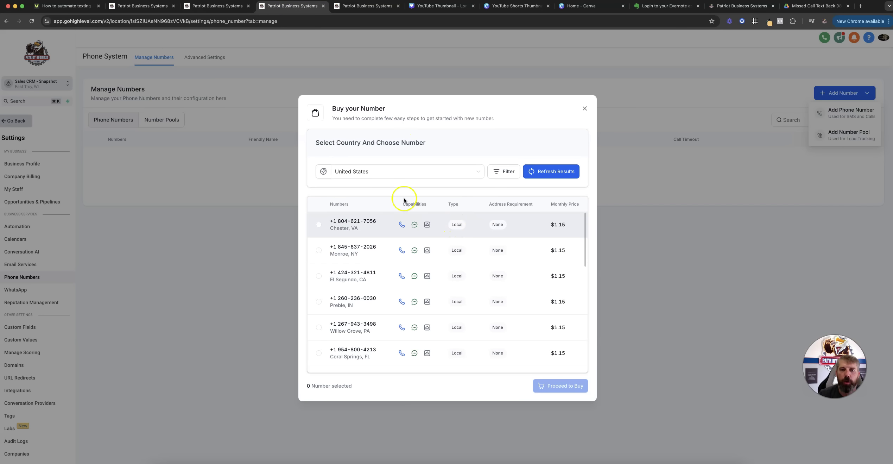
pyautogui.click(375, 175)
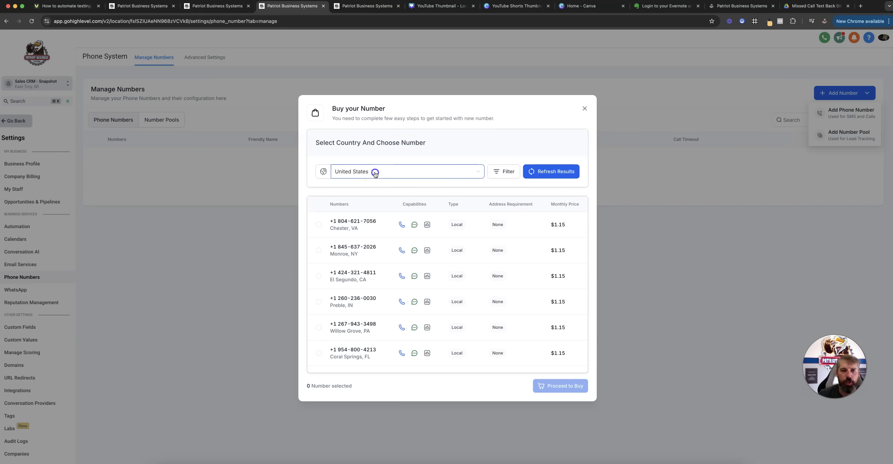
pyautogui.click(490, 147)
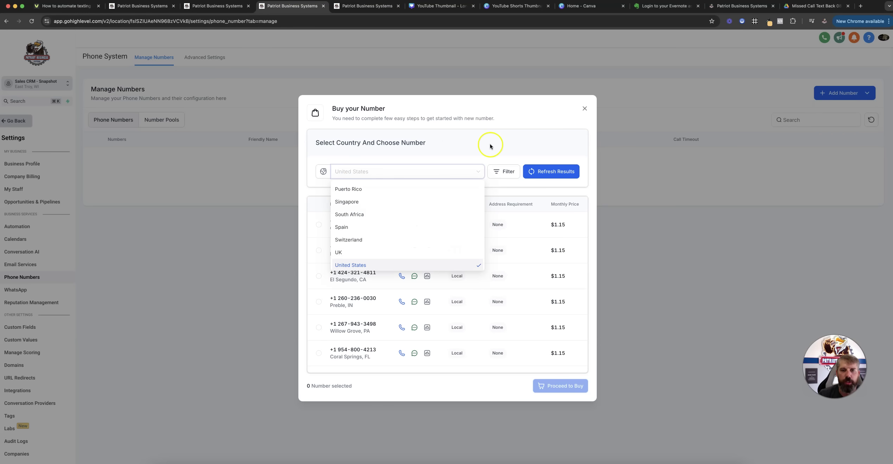
pyautogui.click(462, 157)
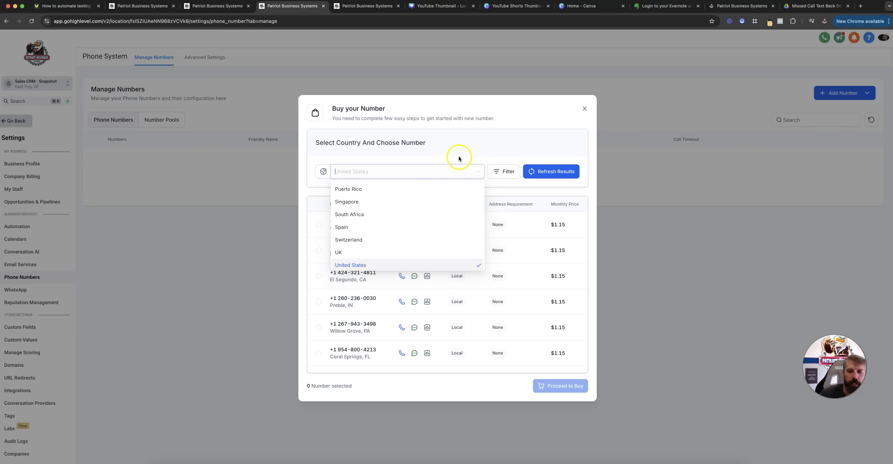
pyautogui.click(461, 157)
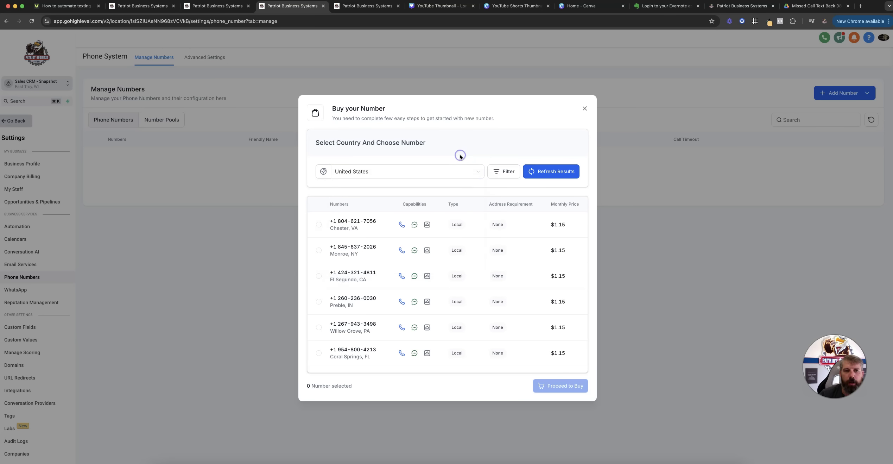
# Step: Filter available numbers to those starting with 262, then close the Buy your Number dialog
pyautogui.click(500, 176)
pyautogui.click(434, 211)
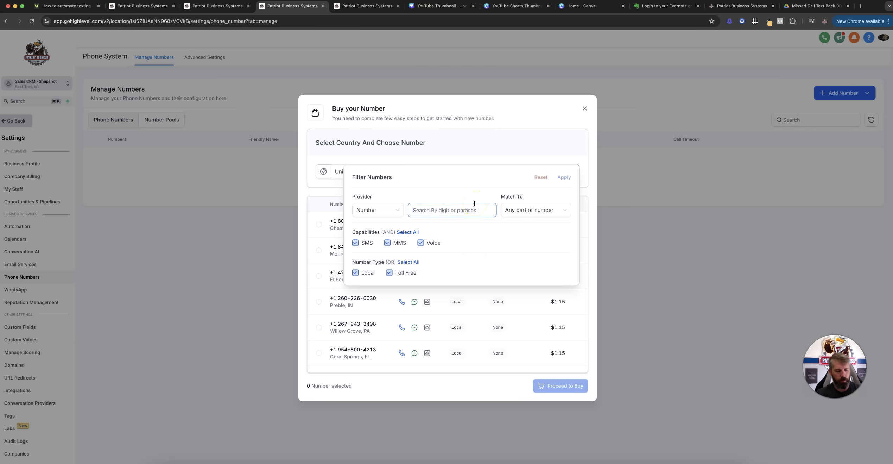
pyautogui.write('262')
pyautogui.click(558, 211)
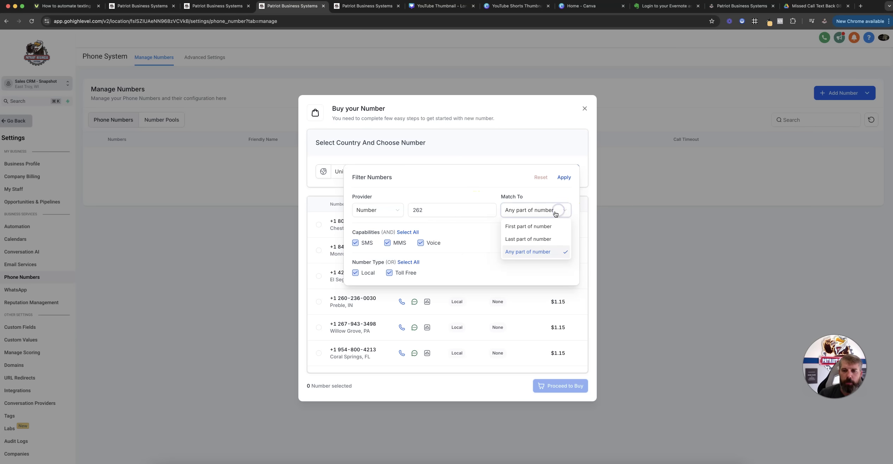
pyautogui.click(530, 229)
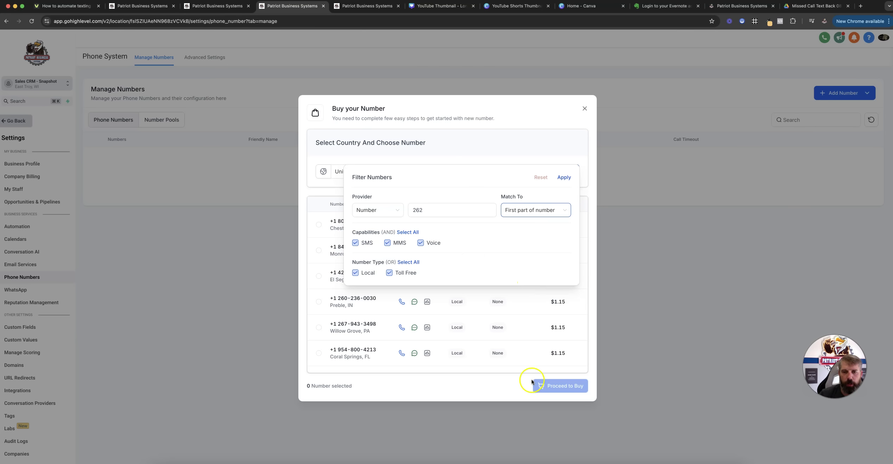
pyautogui.click(564, 177)
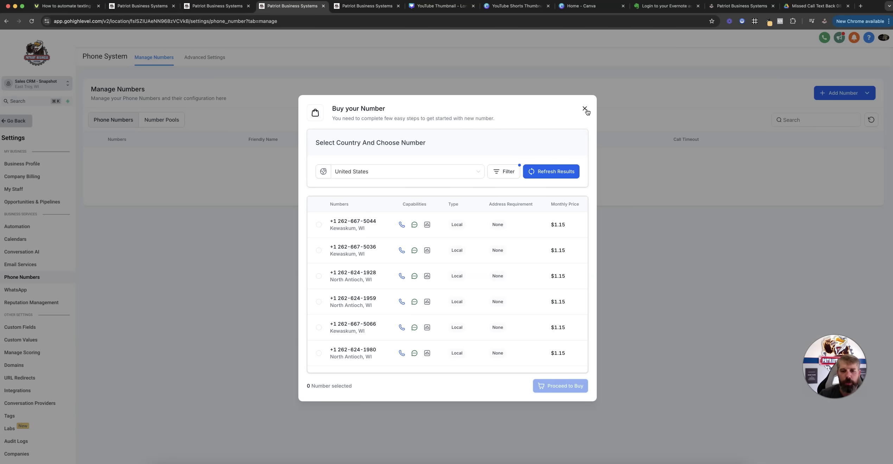
pyautogui.click(585, 109)
pyautogui.click(355, 6)
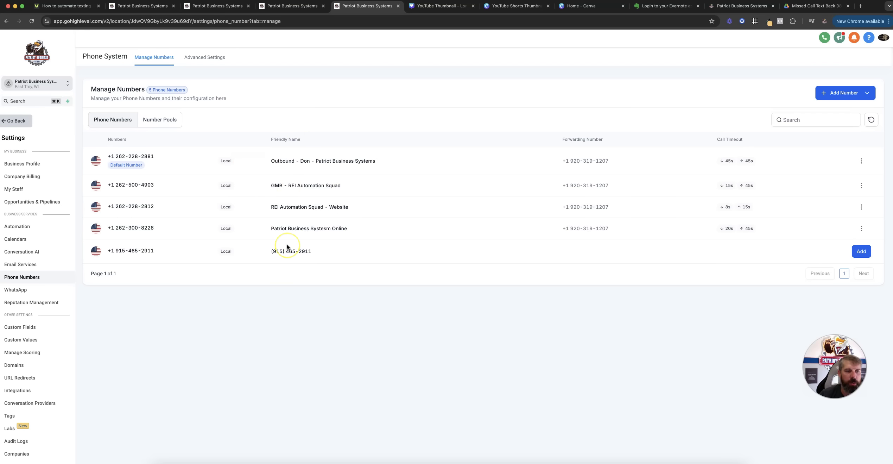
pyautogui.click(325, 236)
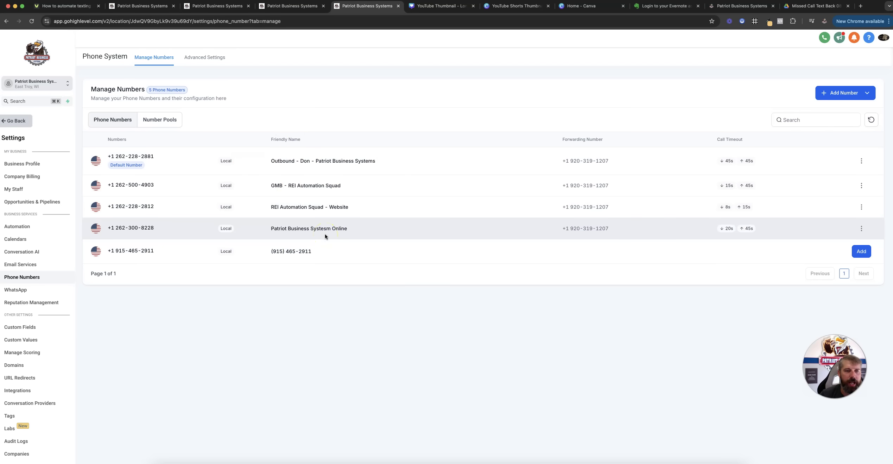
pyautogui.click(311, 162)
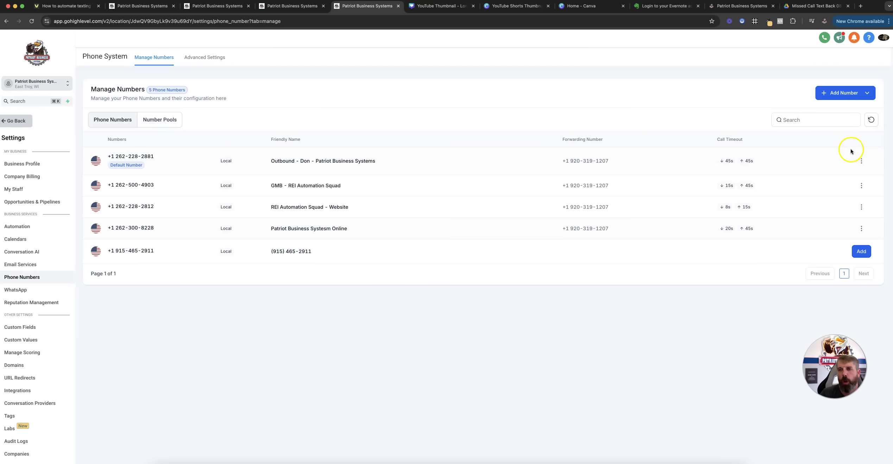
pyautogui.click(861, 161)
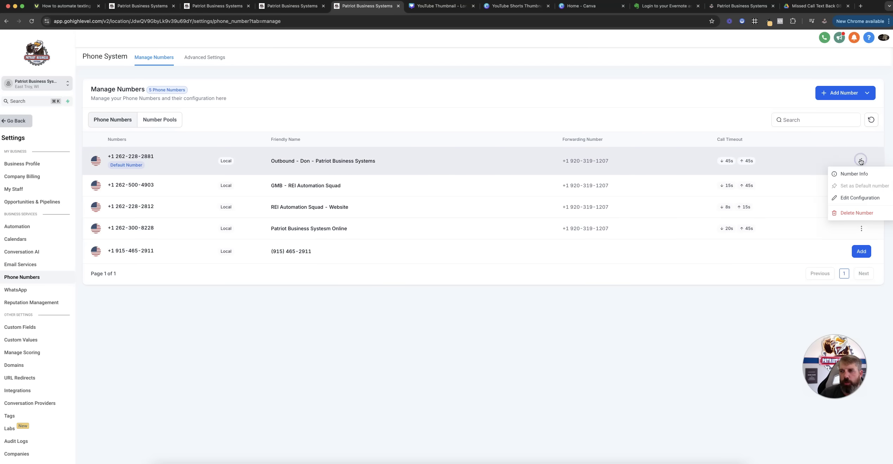
pyautogui.click(853, 198)
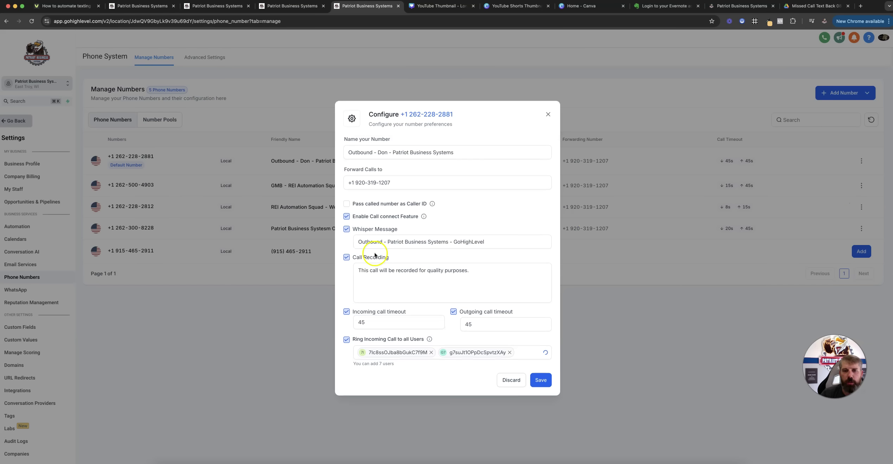
pyautogui.click(376, 151)
pyautogui.click(374, 284)
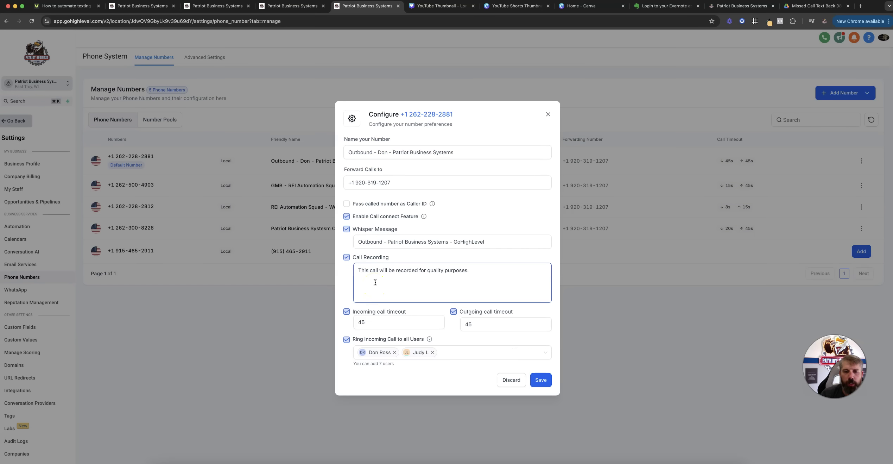
pyautogui.click(373, 352)
pyautogui.click(379, 180)
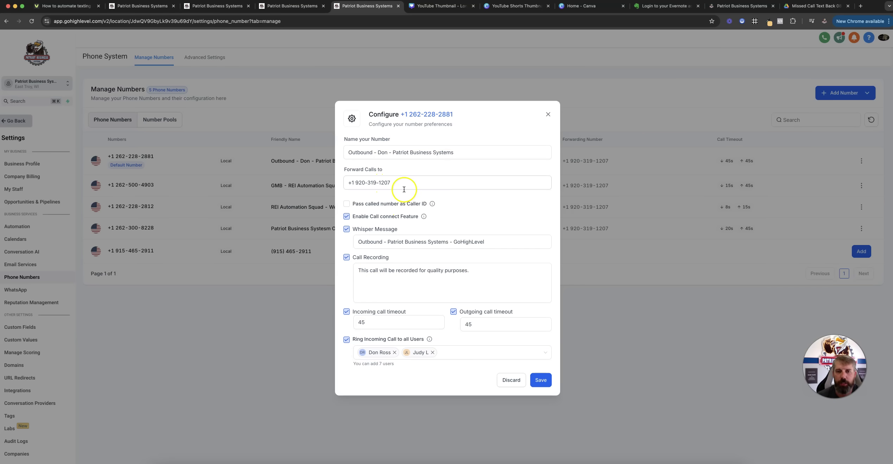
pyautogui.click(367, 152)
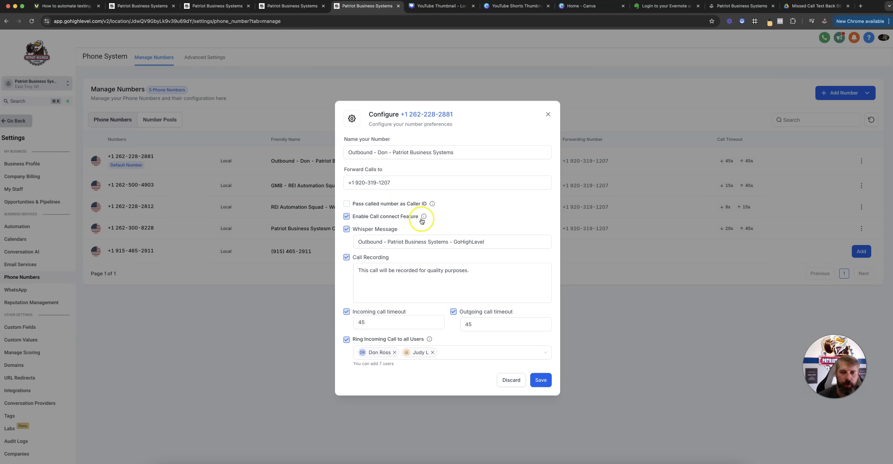
# Step: Review the call recording message and the 45-second outgoing and incoming call timeouts
pyautogui.moveTo(425, 219)
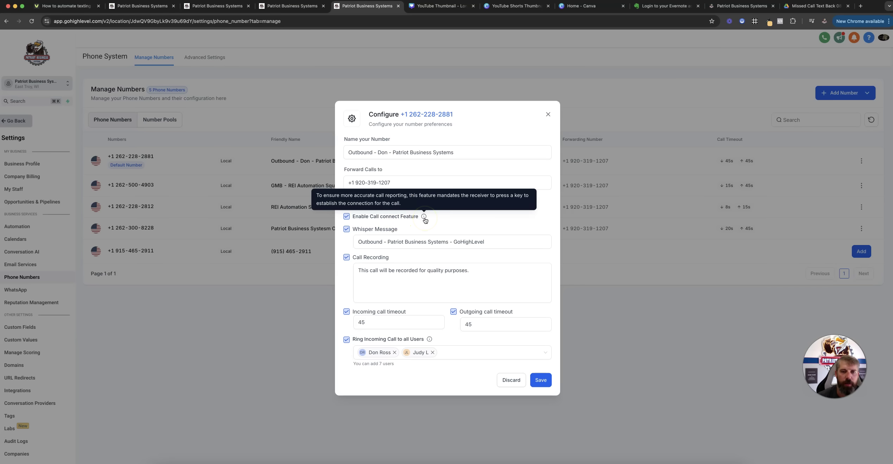
pyautogui.click(395, 274)
pyautogui.click(405, 325)
pyautogui.click(504, 320)
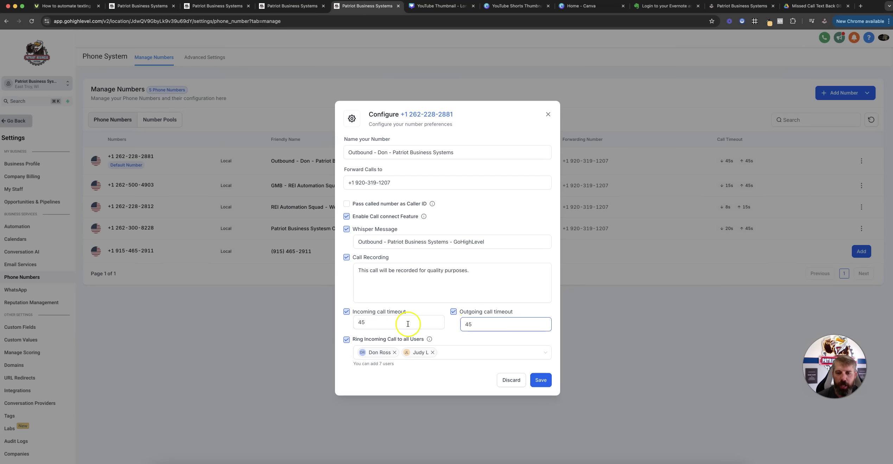
pyautogui.click(408, 323)
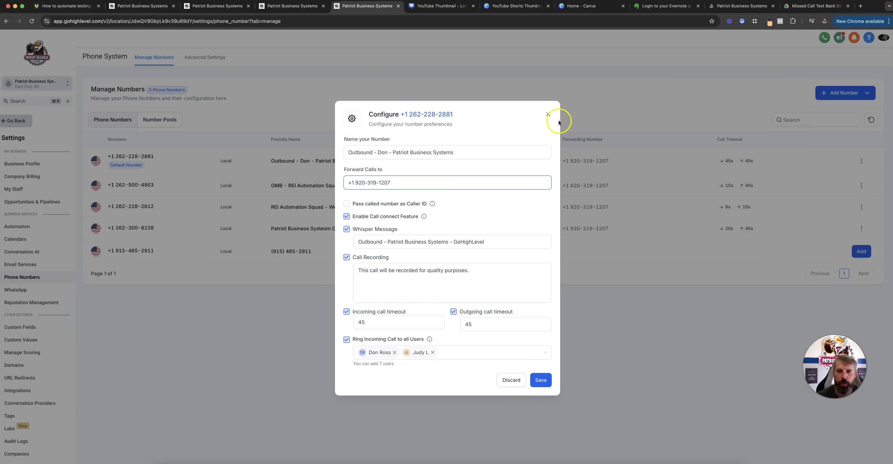
# Step: Close the number's configuration without saving and return to the five-number account's tab
pyautogui.click(548, 115)
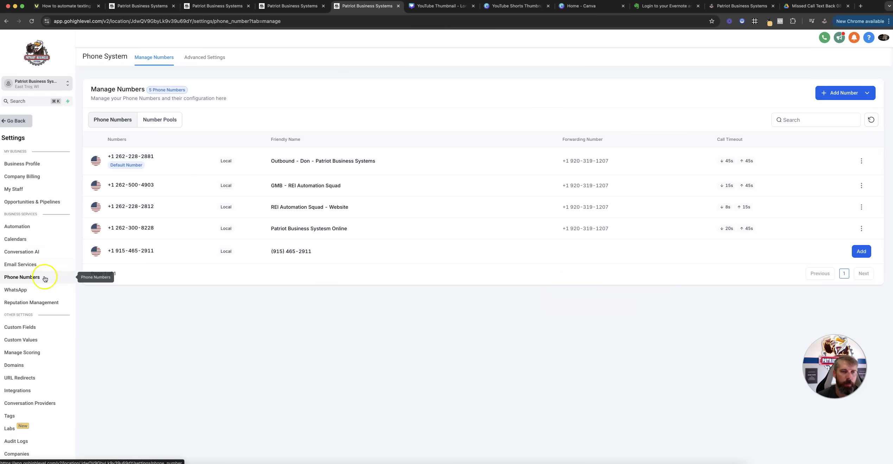
pyautogui.click(863, 161)
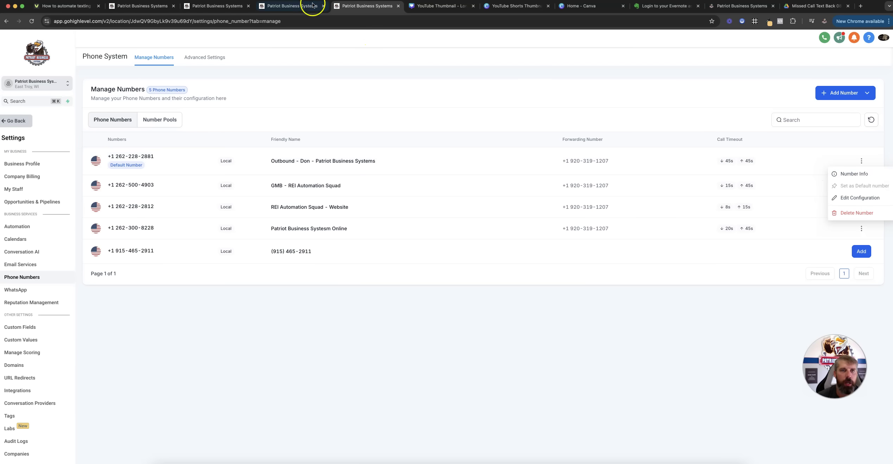
pyautogui.click(235, 6)
pyautogui.click(148, 6)
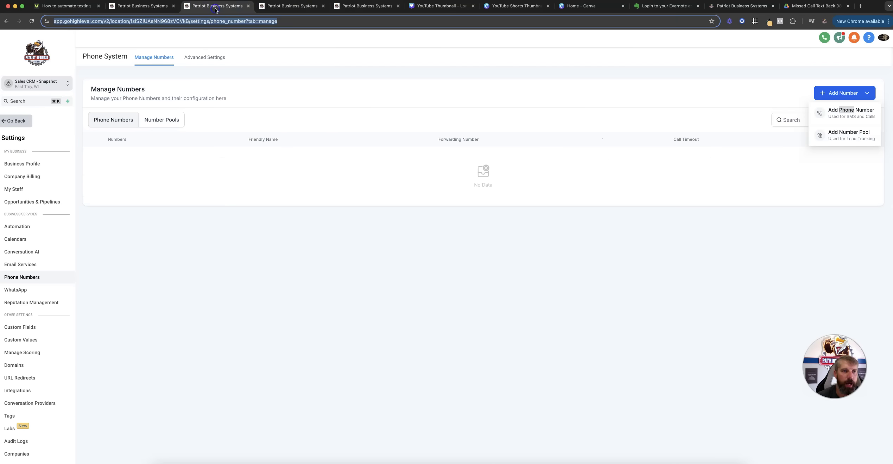
pyautogui.click(145, 9)
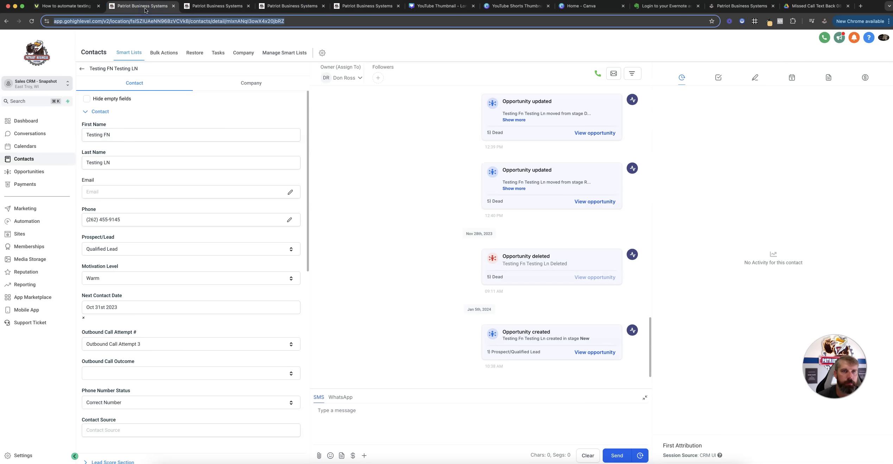
pyautogui.click(223, 6)
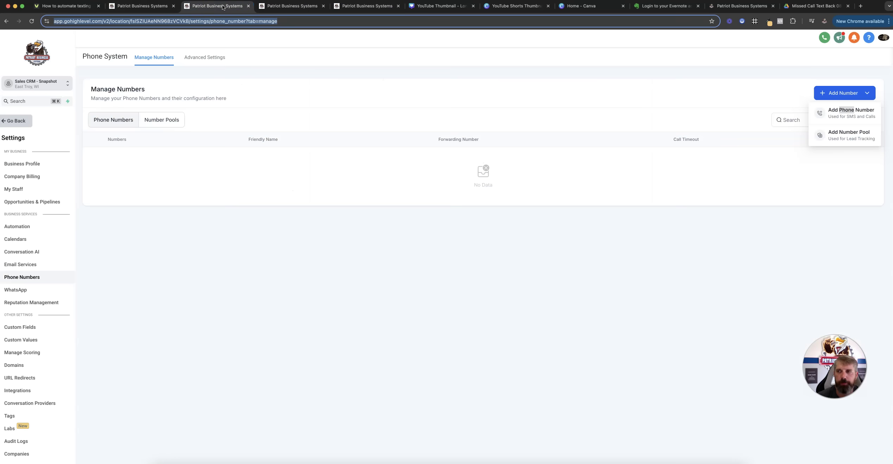
pyautogui.click(283, 7)
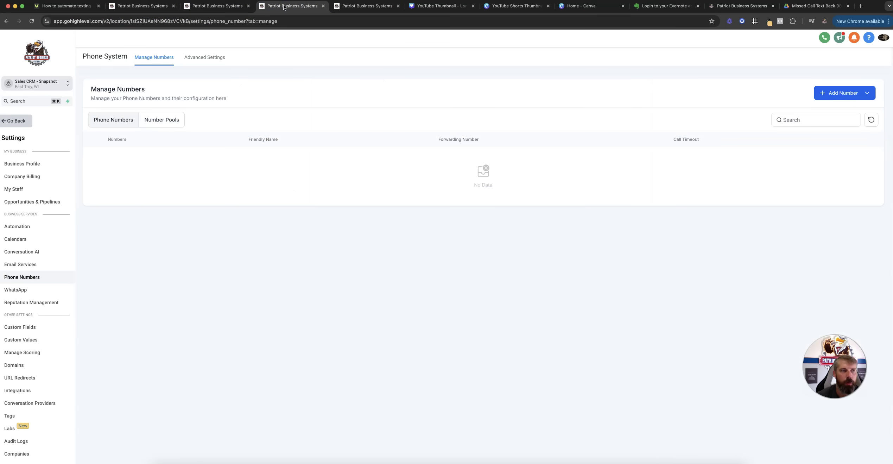
pyautogui.click(363, 6)
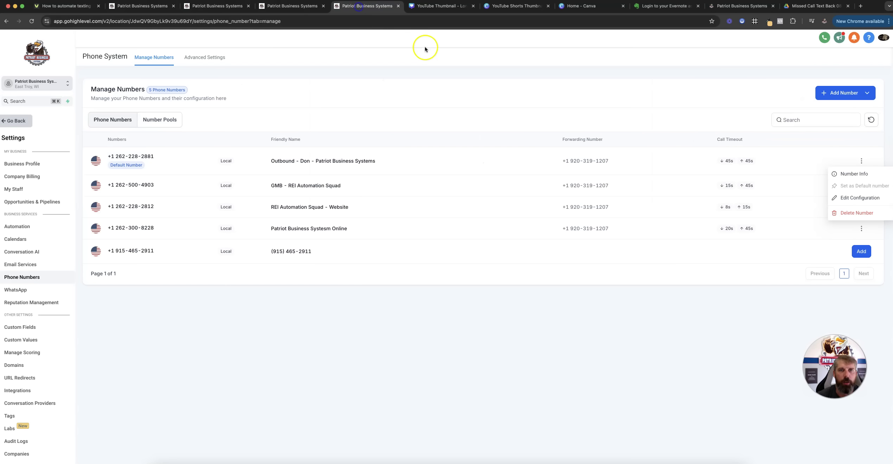
pyautogui.click(840, 100)
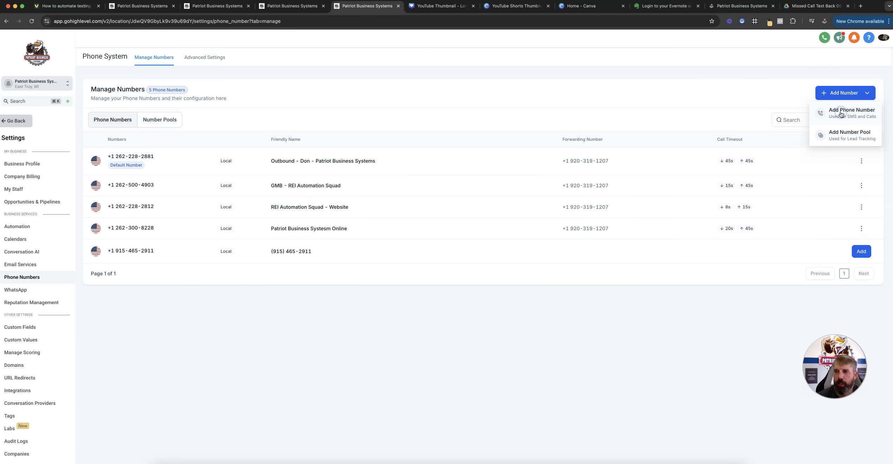
pyautogui.click(840, 115)
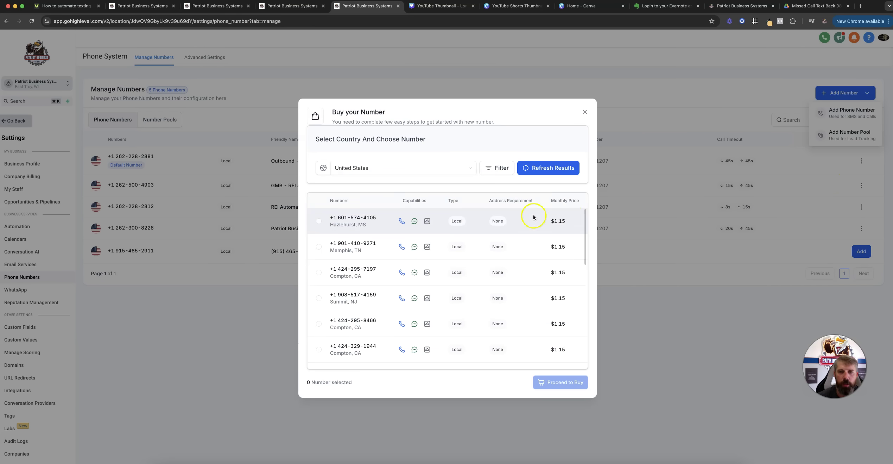
pyautogui.click(498, 168)
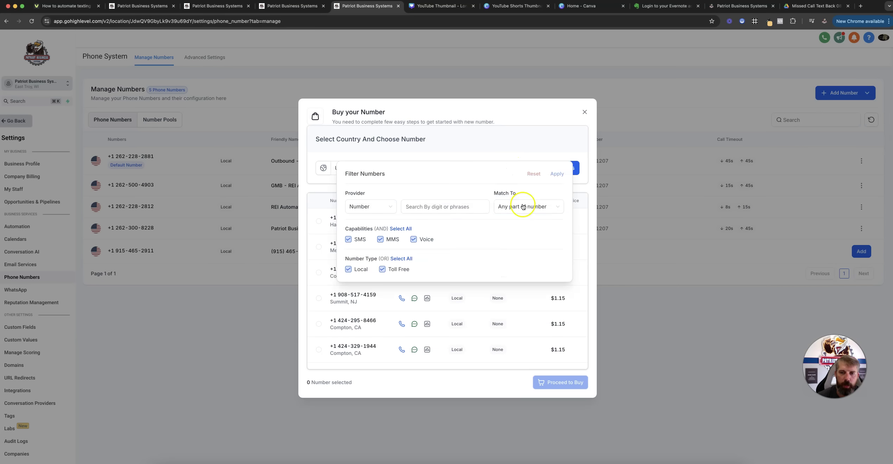
pyautogui.click(514, 208)
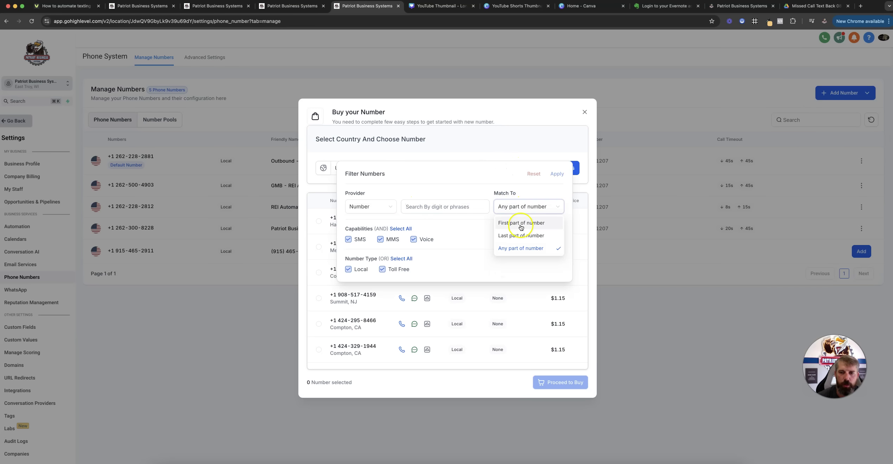
pyautogui.click(521, 225)
pyautogui.click(425, 206)
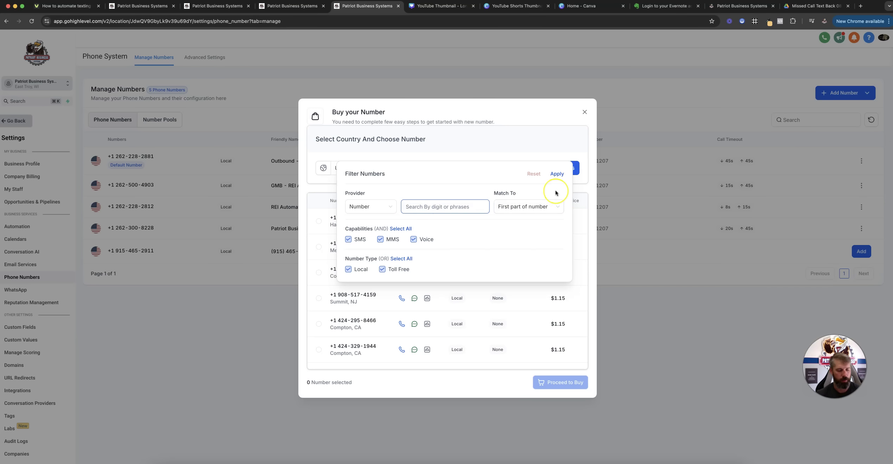
pyautogui.write('262')
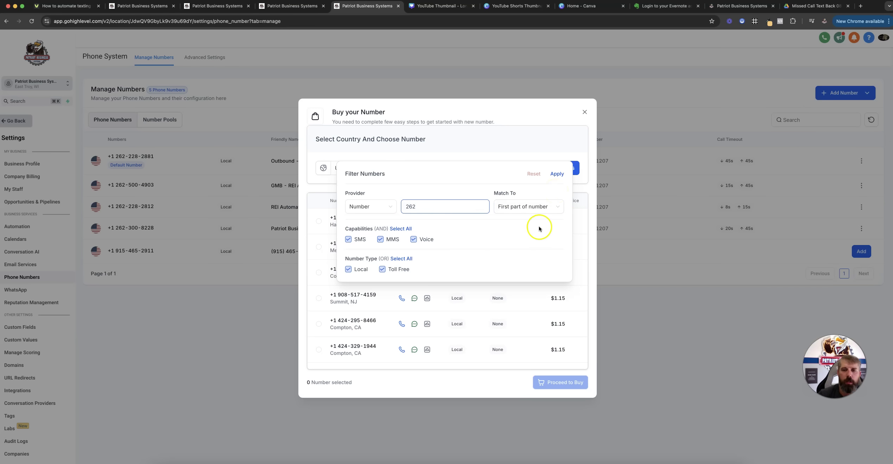
pyautogui.click(553, 174)
pyautogui.click(548, 177)
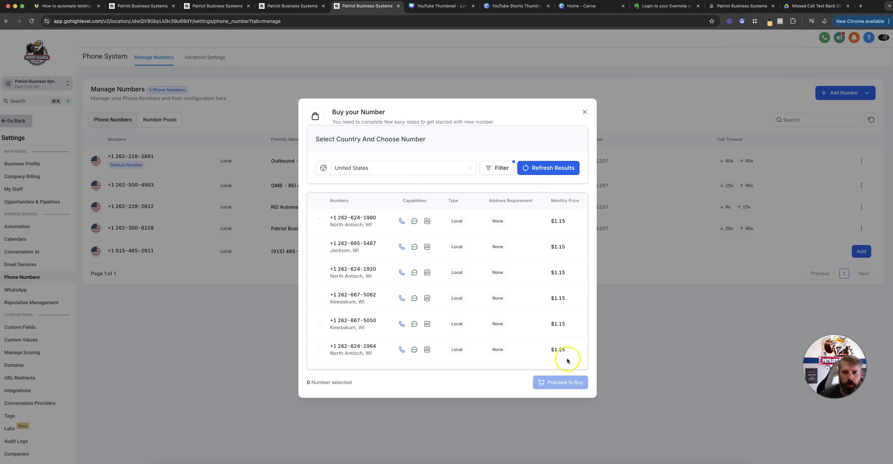
pyautogui.click(319, 323)
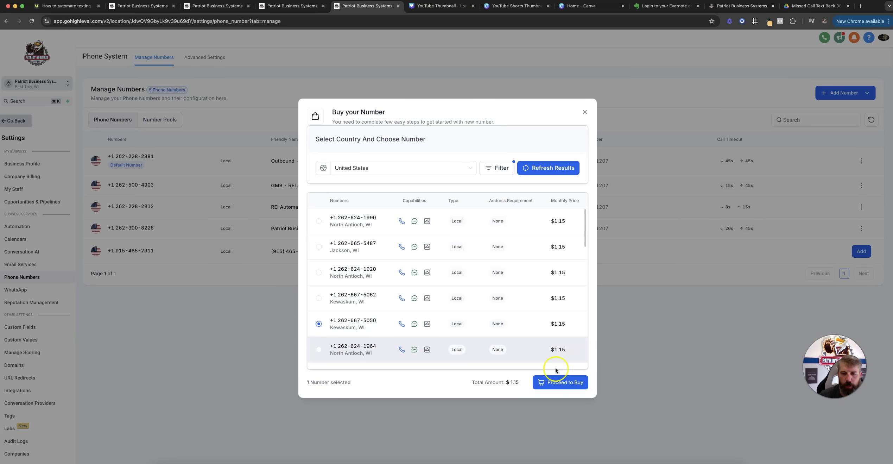
pyautogui.click(566, 386)
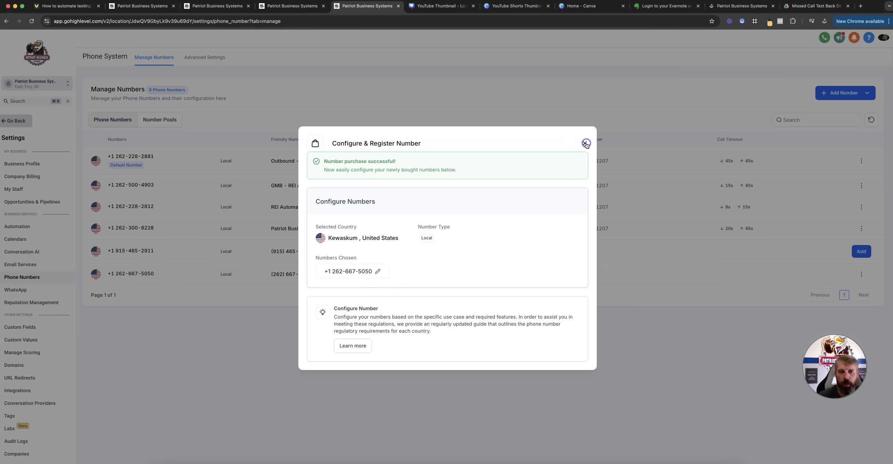
pyautogui.click(586, 144)
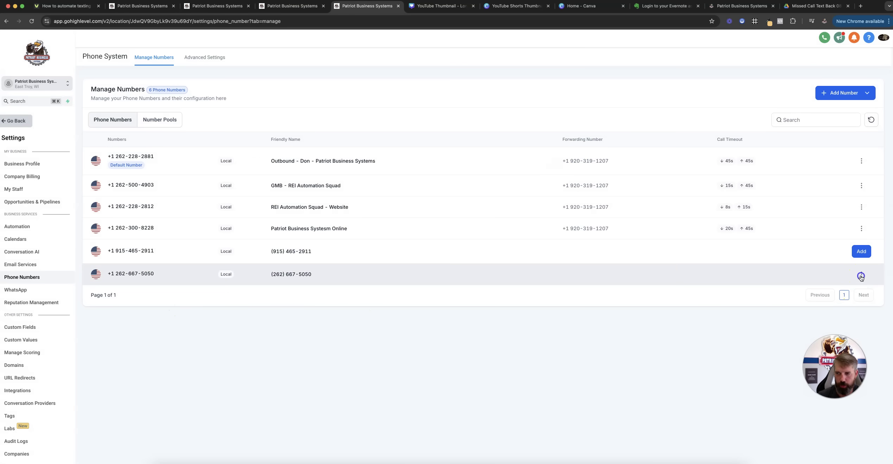
pyautogui.click(861, 276)
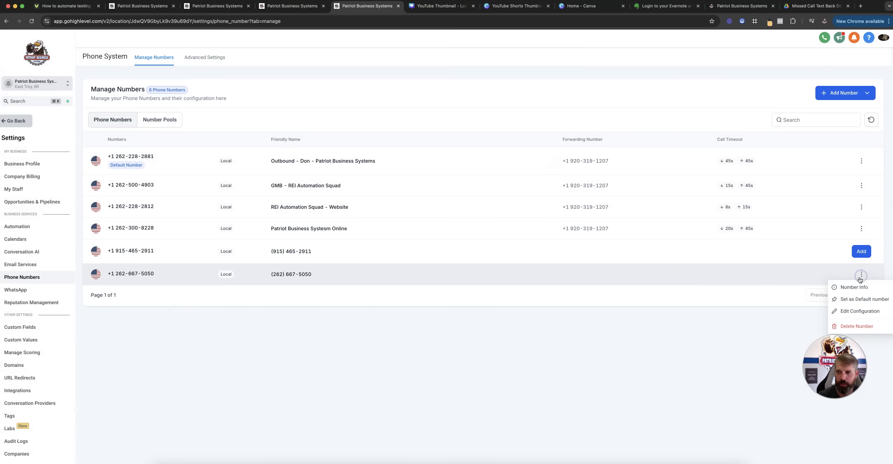
pyautogui.click(430, 346)
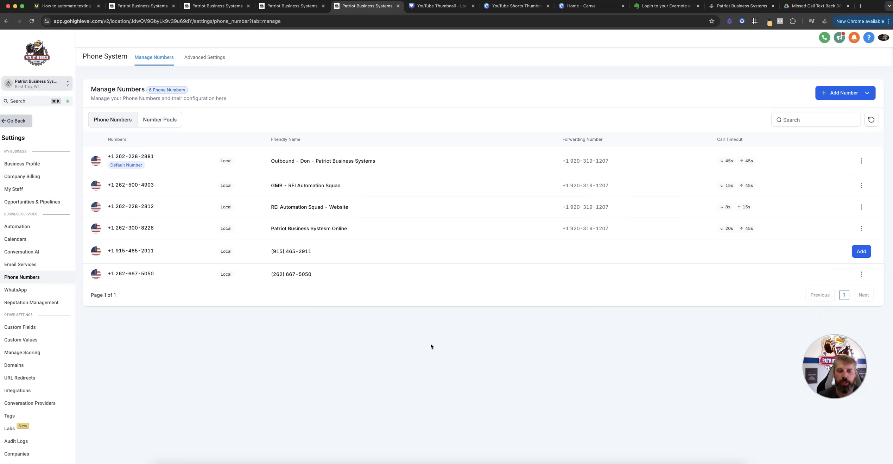
pyautogui.click(431, 346)
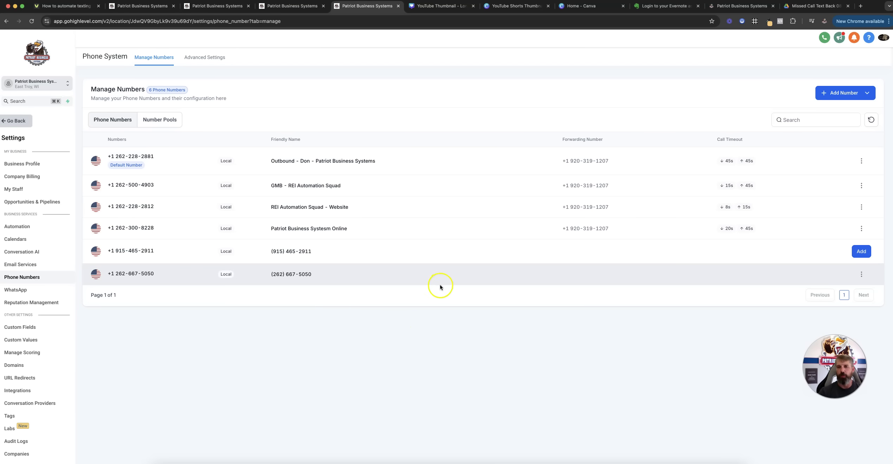
pyautogui.click(283, 309)
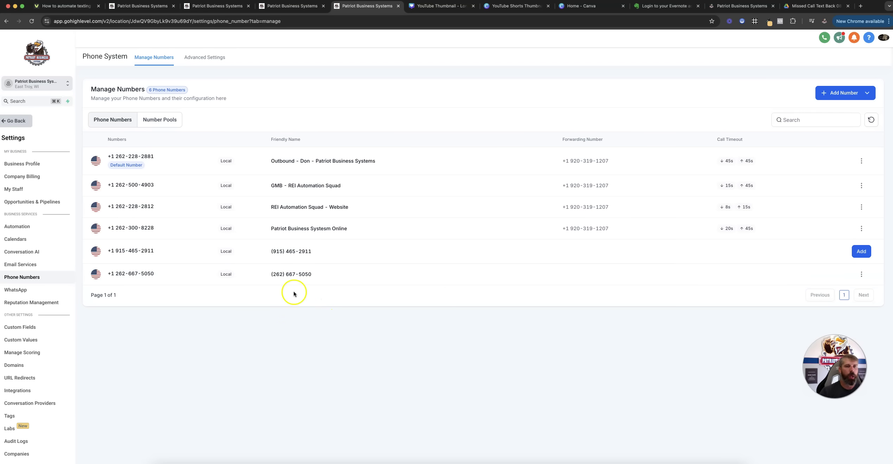